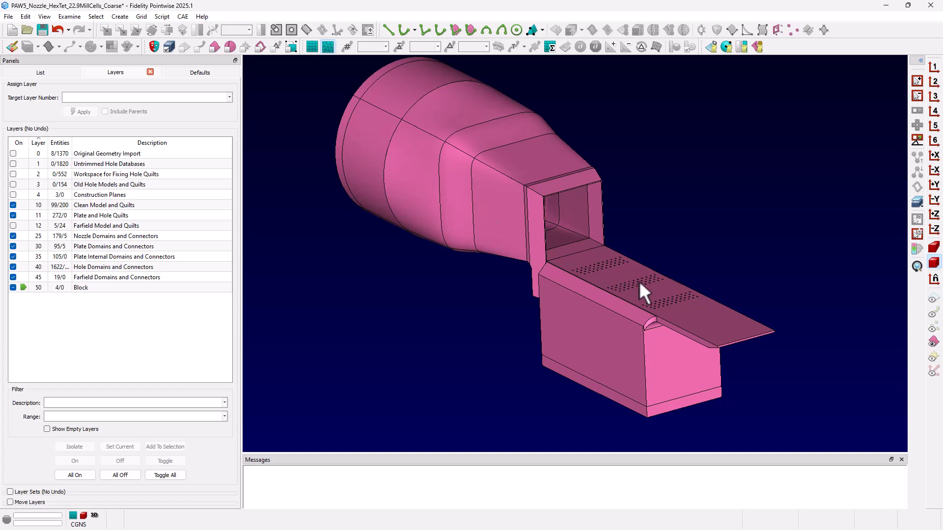
Turn on the display of the domains, connectors and nodes around the plate's cooling holes.
scroll(693, 312, up, 5)
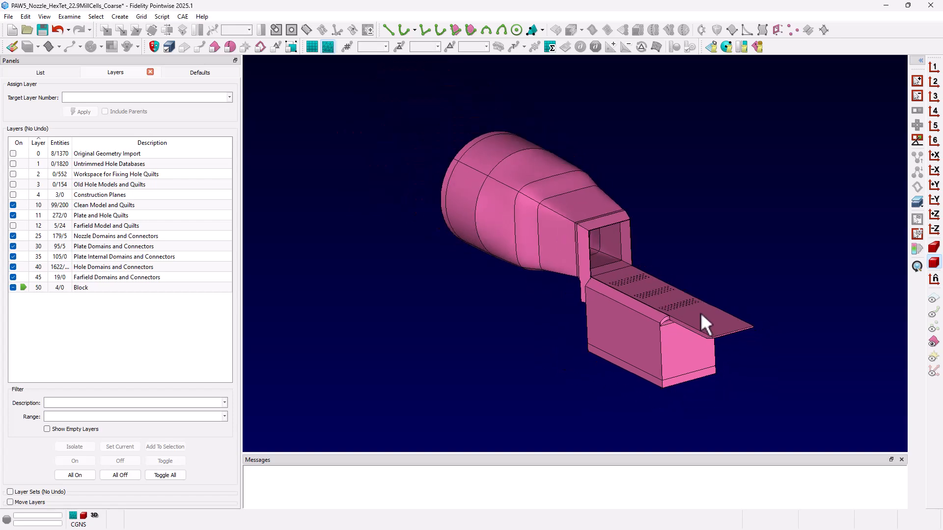
scroll(588, 274, up, 3)
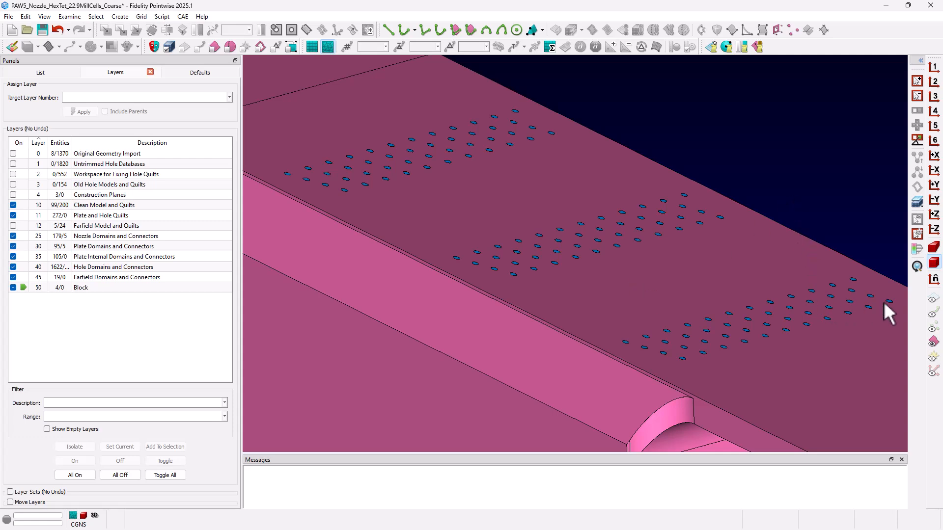
click(932, 297)
click(933, 313)
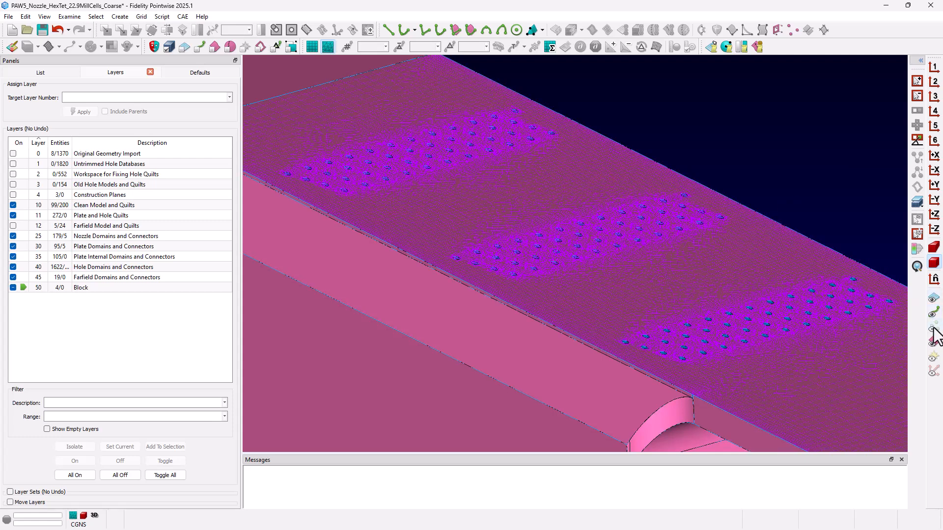
click(933, 328)
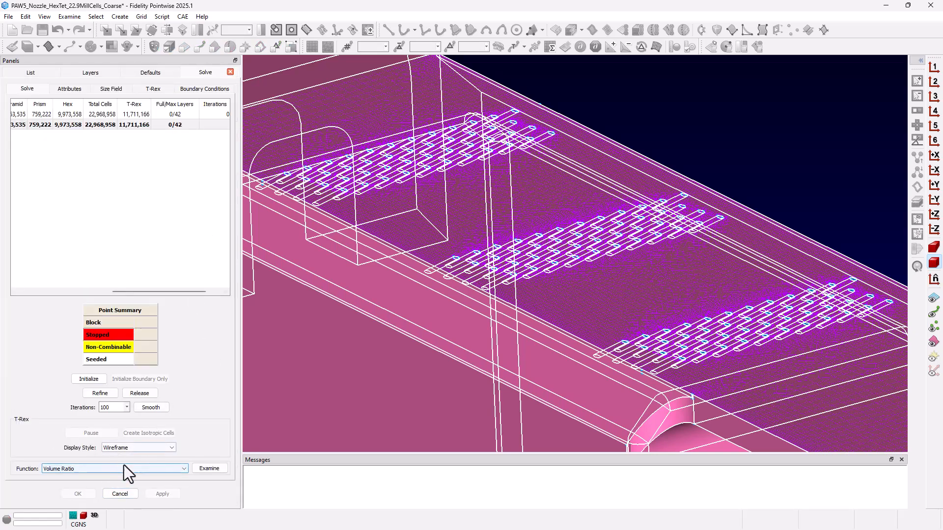
Examine the block's Volume Ratio with cutting enabled on a Y plane at -0.125.
click(209, 468)
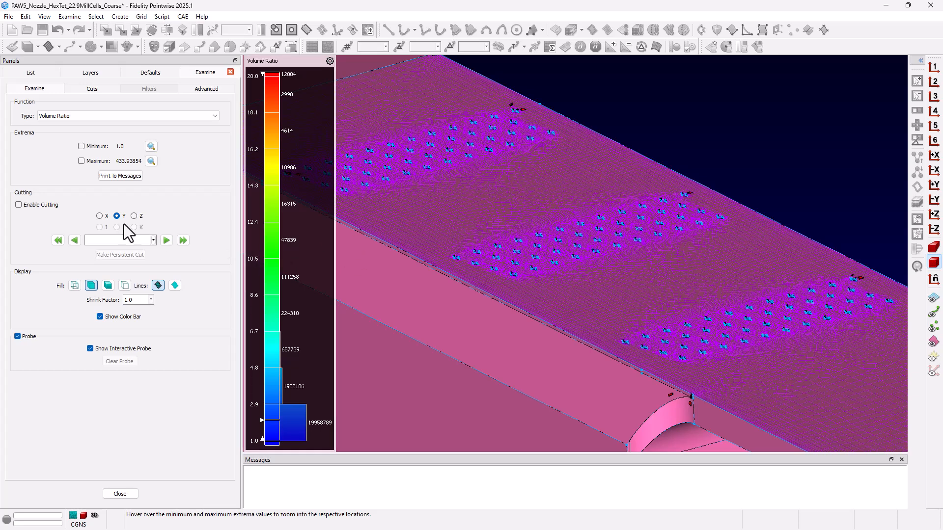
click(18, 205)
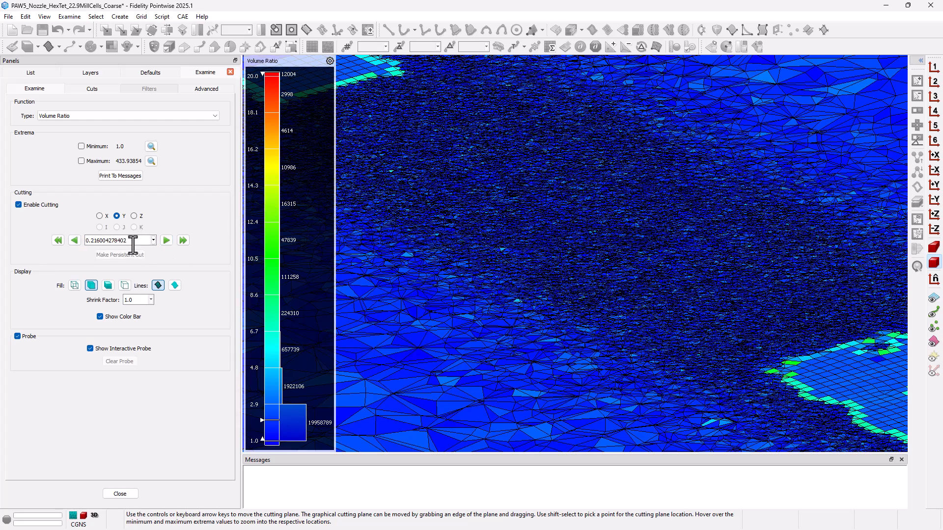
click(132, 243)
key(BackSpace)
key(BackSpace)
key(BackSpace)
key(BackSpace)
key(BackSpace)
key(BackSpace)
key(BackSpace)
key(BackSpace)
key(BackSpace)
key(BackSpace)
key(BackSpace)
key(BackSpace)
key(BackSpace)
text(-.125)
key(Return)
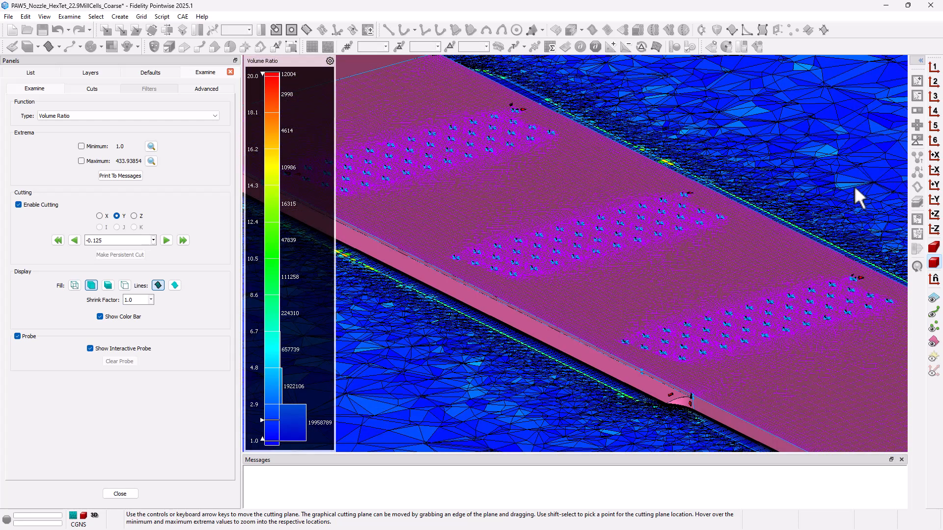
Hide the database surfaces and inspect the Volume Ratio cut through a single hole in saved view 3, closing the examination.
click(933, 342)
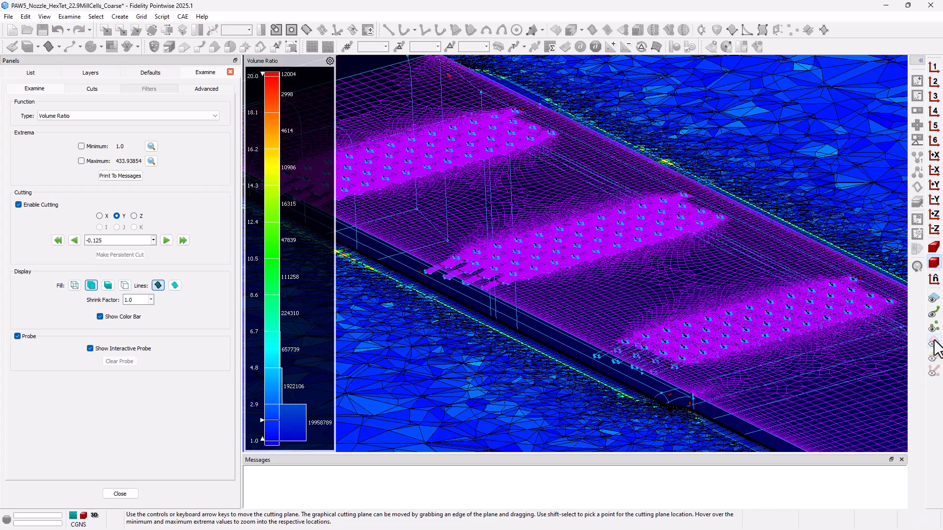
click(934, 97)
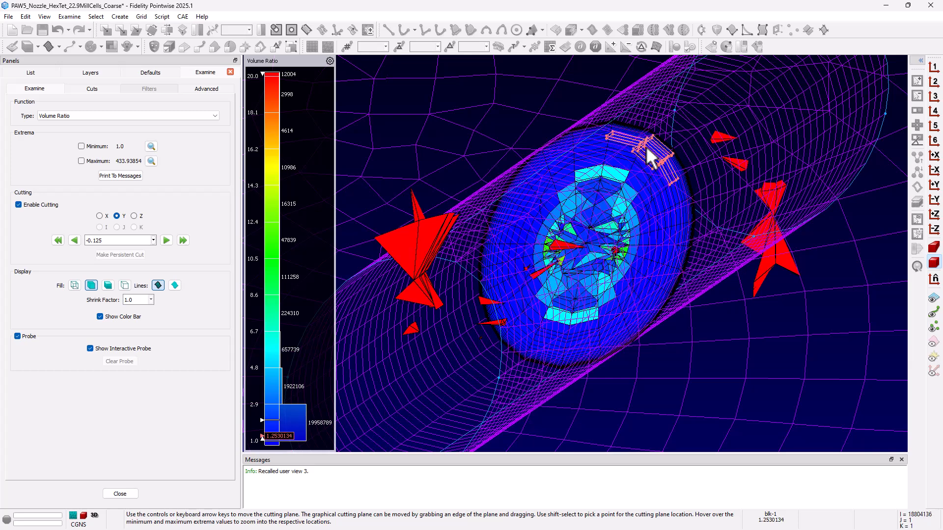
click(120, 493)
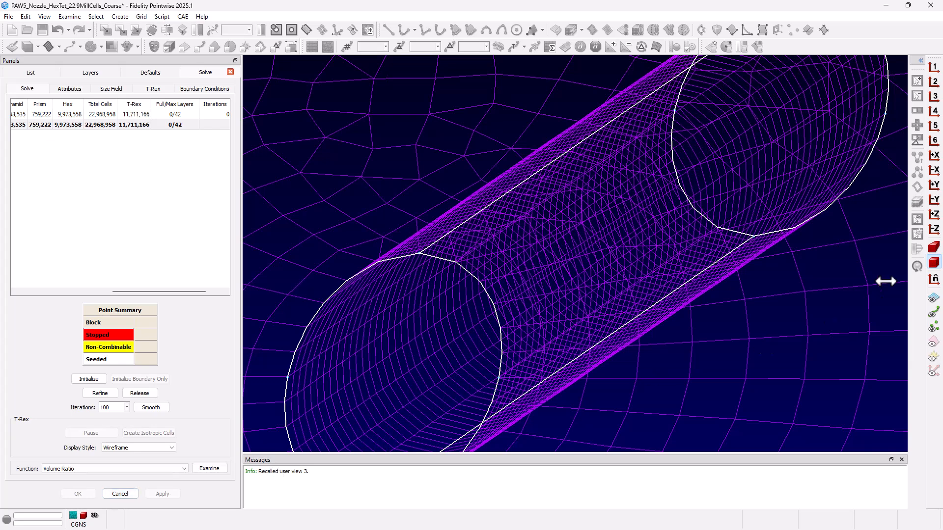
Open the block's boundary conditions and review the Max Layers settings and cell counts.
key(4)
key(3)
click(205, 88)
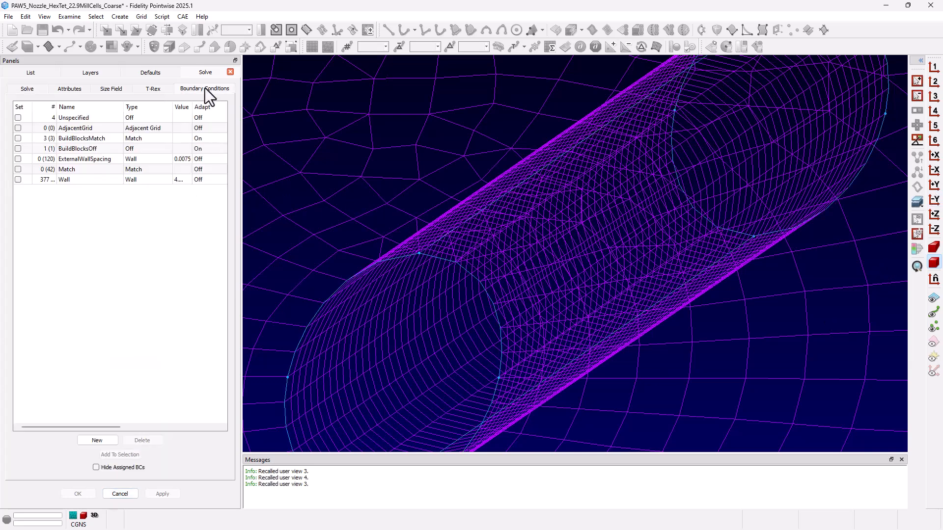
drag(67, 427, 166, 440)
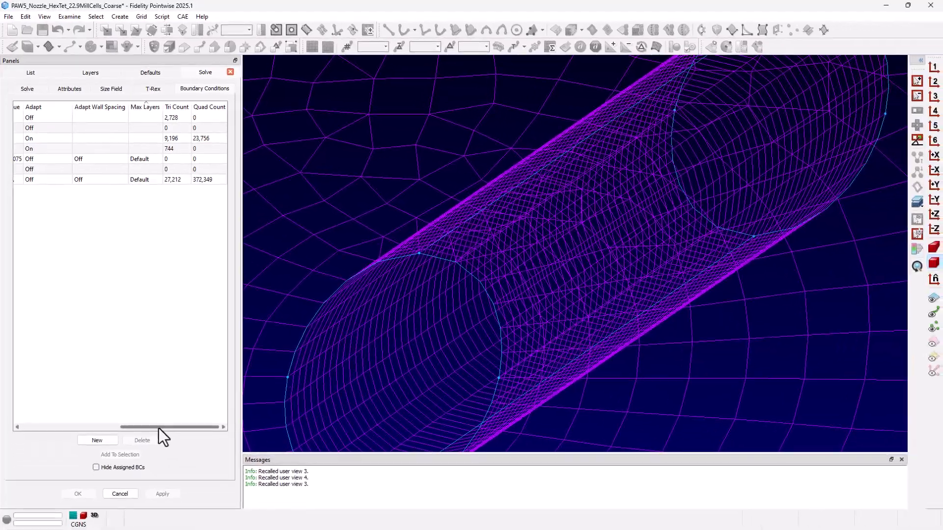
Recall saved view 4 and highlight the domains assigned to the Wall boundary condition, clearing the highlight again.
click(934, 122)
click(933, 113)
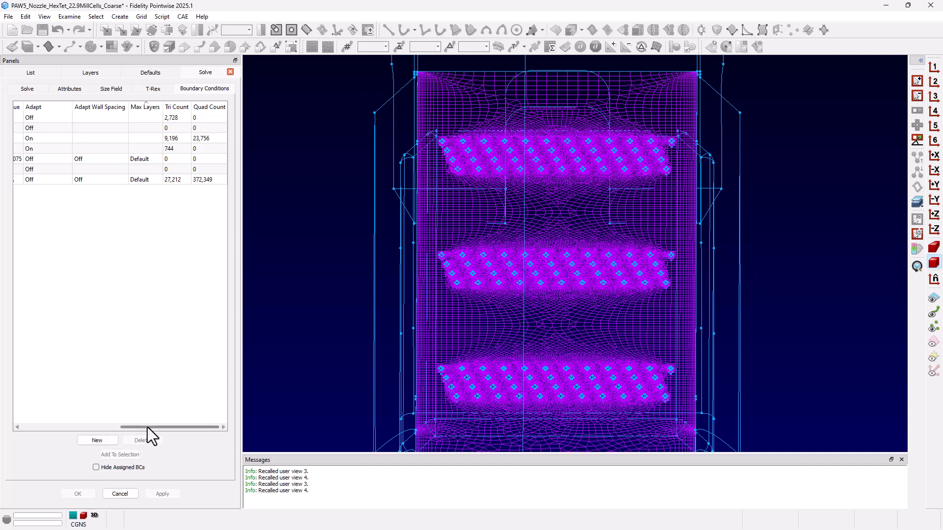
drag(148, 428, 42, 407)
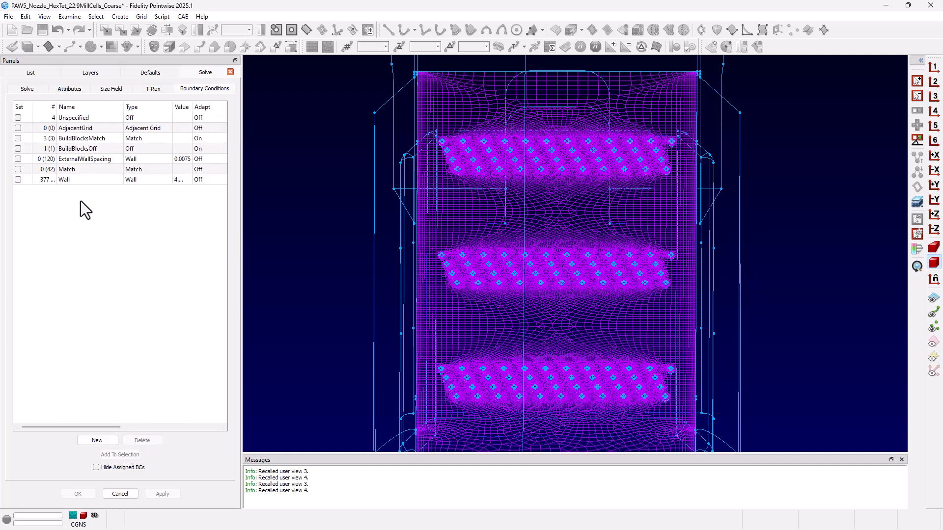
click(78, 182)
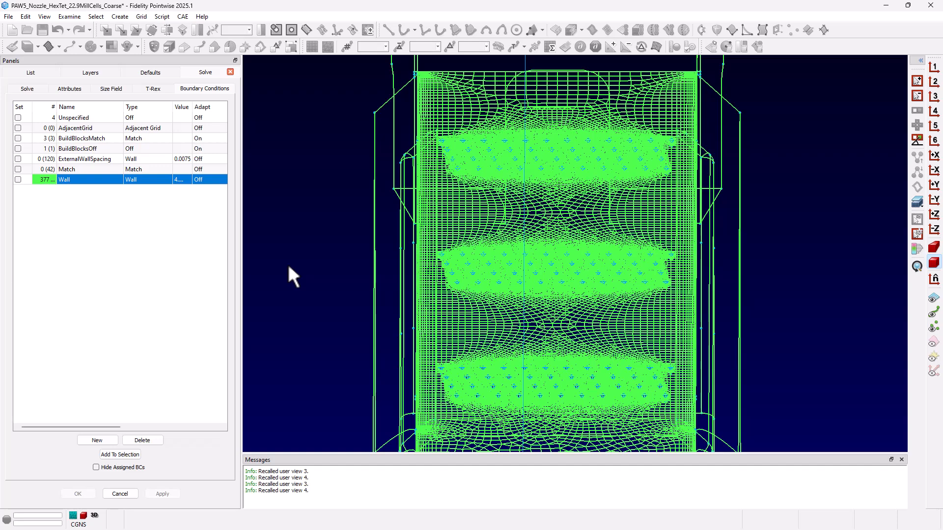
click(91, 247)
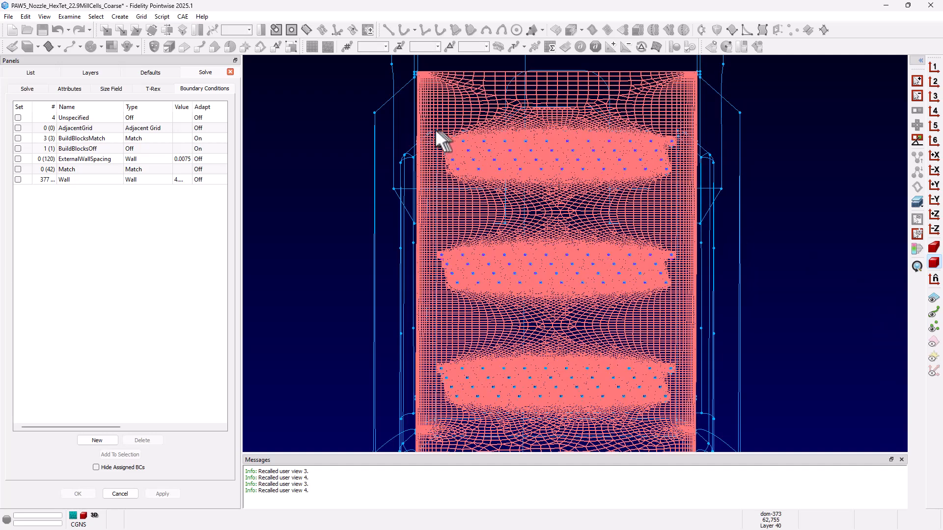
Select the hole domains in all three hole groups and assign them to a new boundary condition.
drag(435, 134, 674, 175)
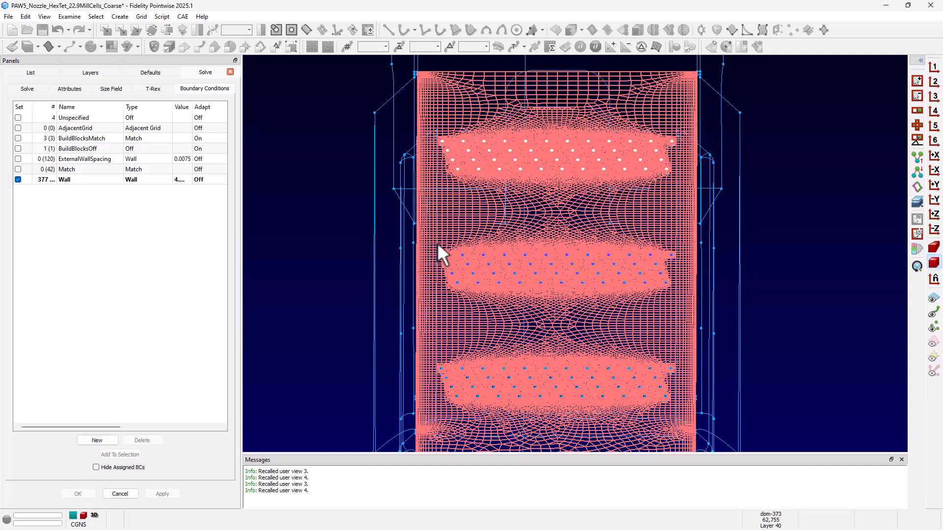
ctrl+drag(437, 246, 671, 289)
ctrl+drag(434, 354, 678, 404)
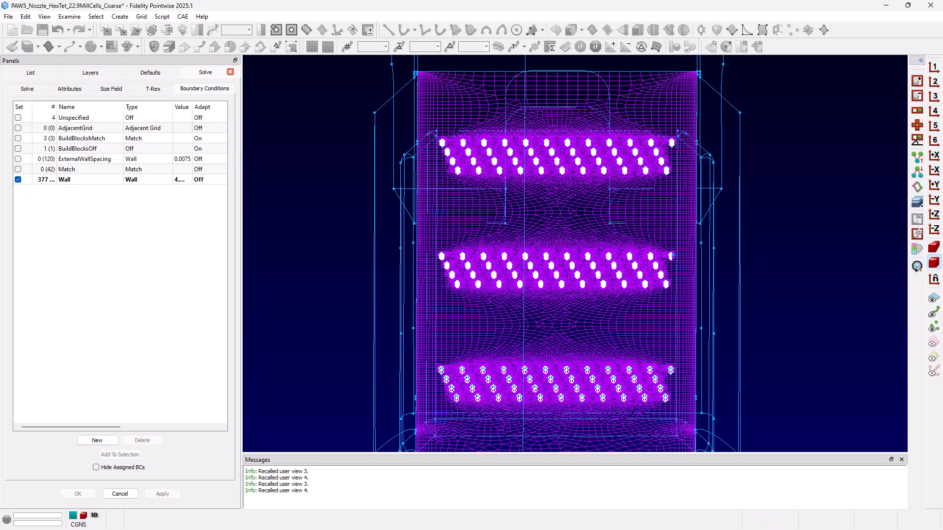
click(105, 444)
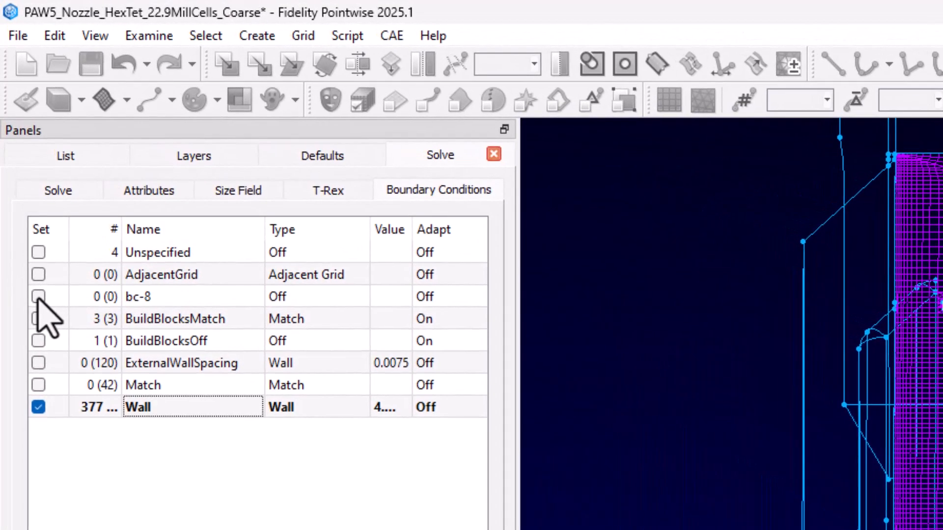
click(38, 296)
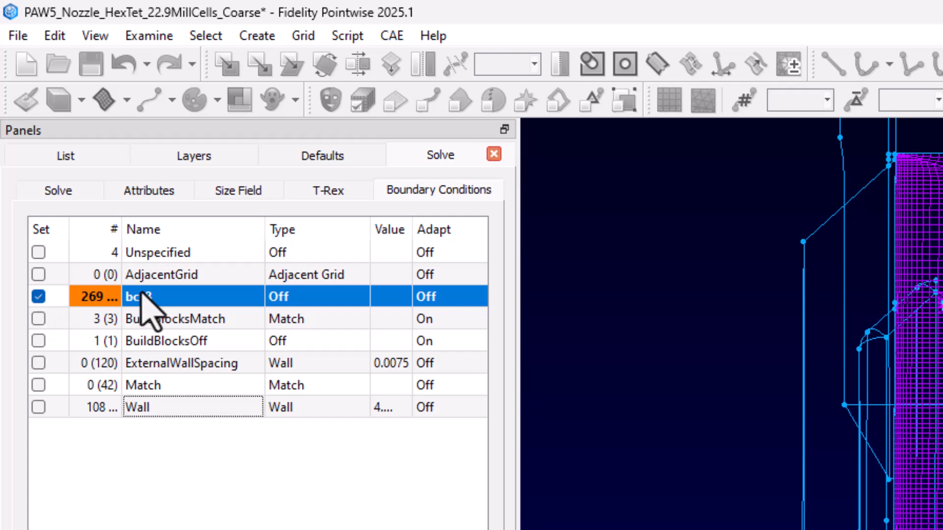
Rename the new boundary condition to Holes.
double_click(176, 296)
text(Holes)
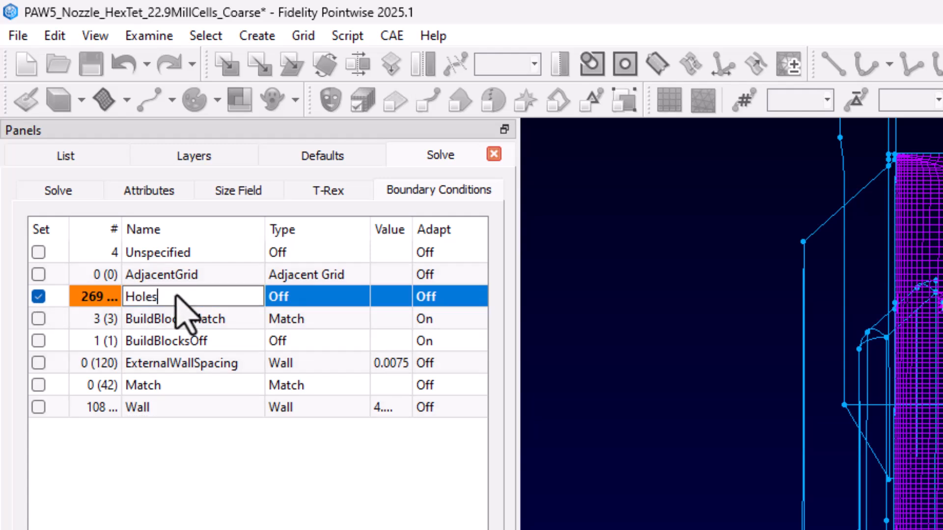
key(Return)
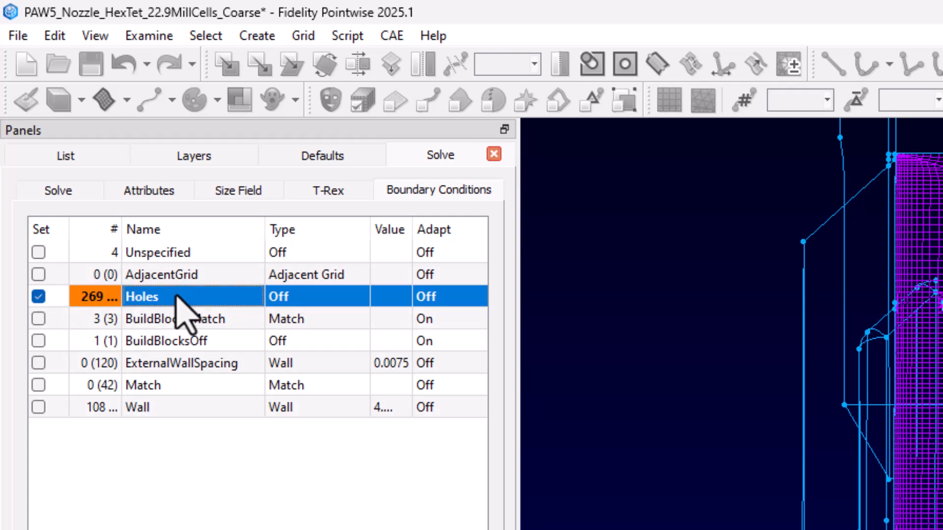
Set the Holes boundary condition to type Wall with a value of 4.5e-5, and widen the Value column.
double_click(342, 299)
click(358, 297)
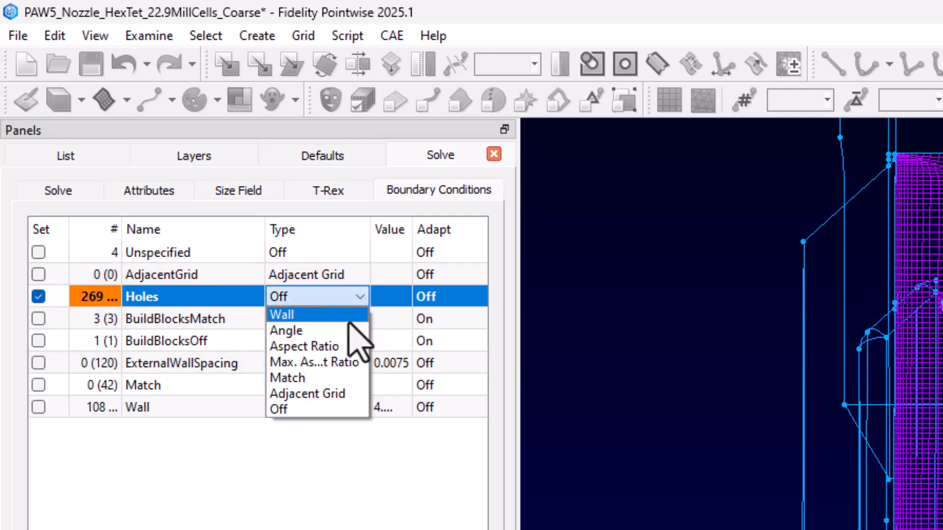
click(350, 320)
double_click(398, 298)
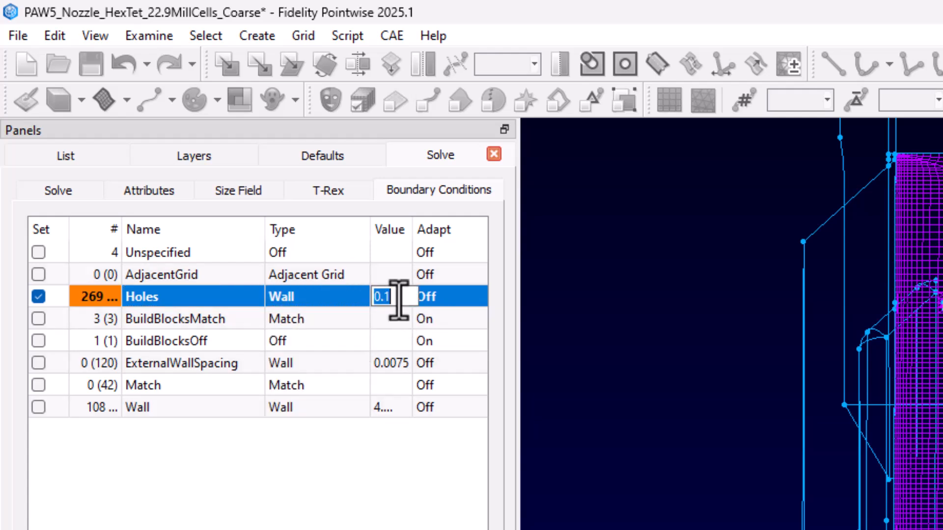
text(4.5e-5)
key(Return)
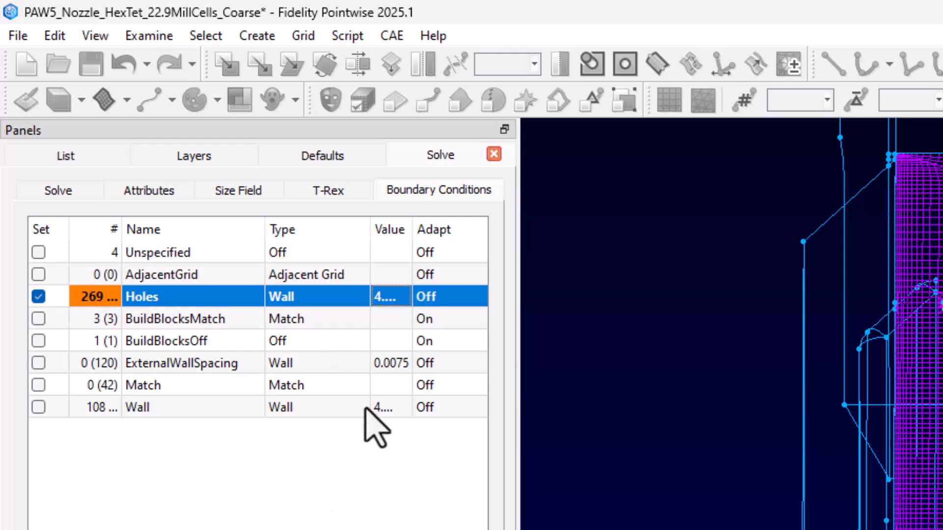
drag(413, 228, 436, 228)
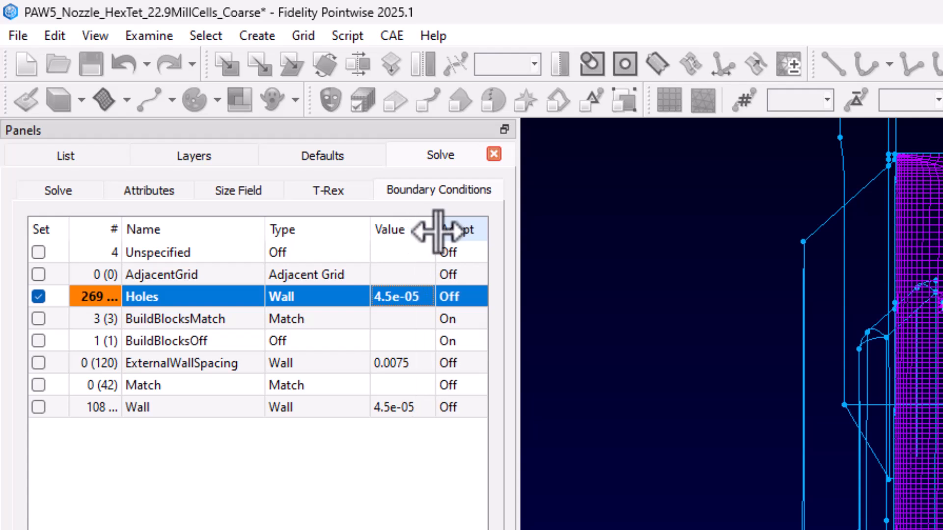
Set Max Layers to 20 for the Holes boundary condition.
scroll(258, 317, right, 6)
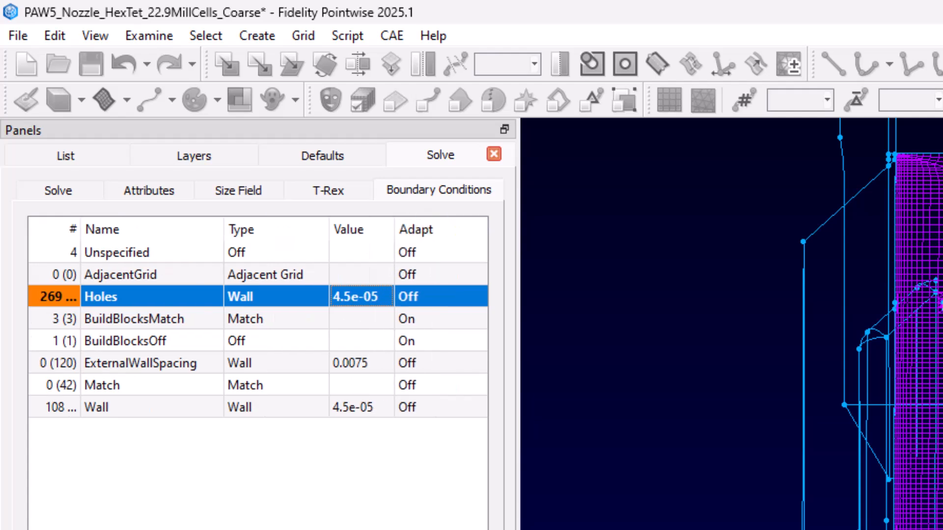
scroll(257, 316, left, 6)
scroll(258, 317, right, 6)
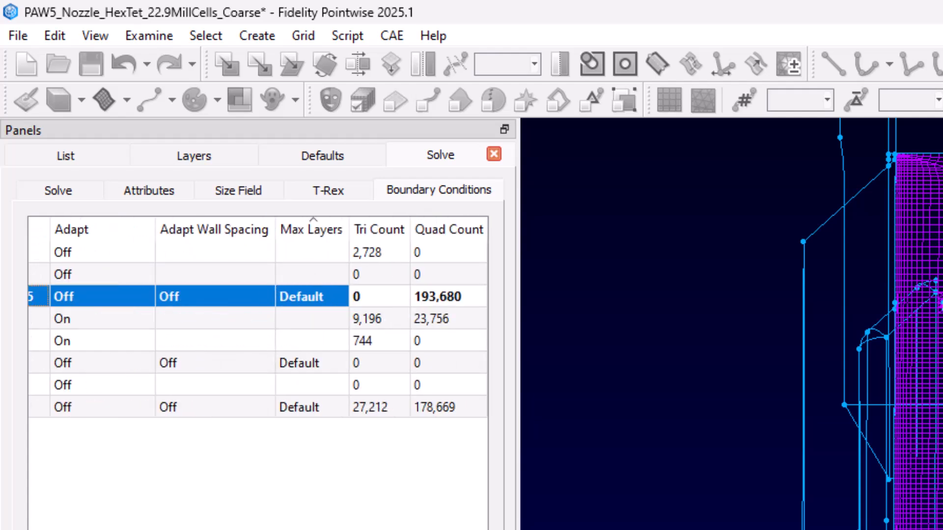
click(317, 301)
click(316, 301)
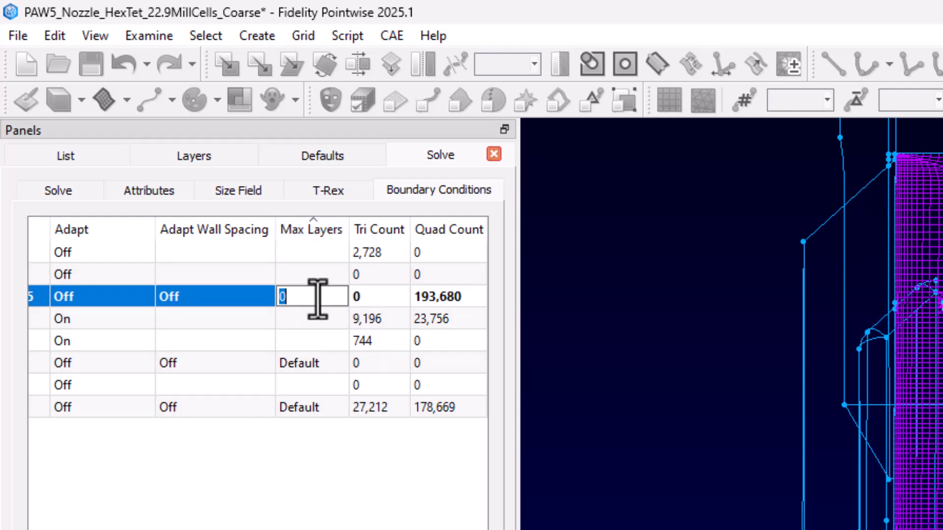
text(20)
key(Return)
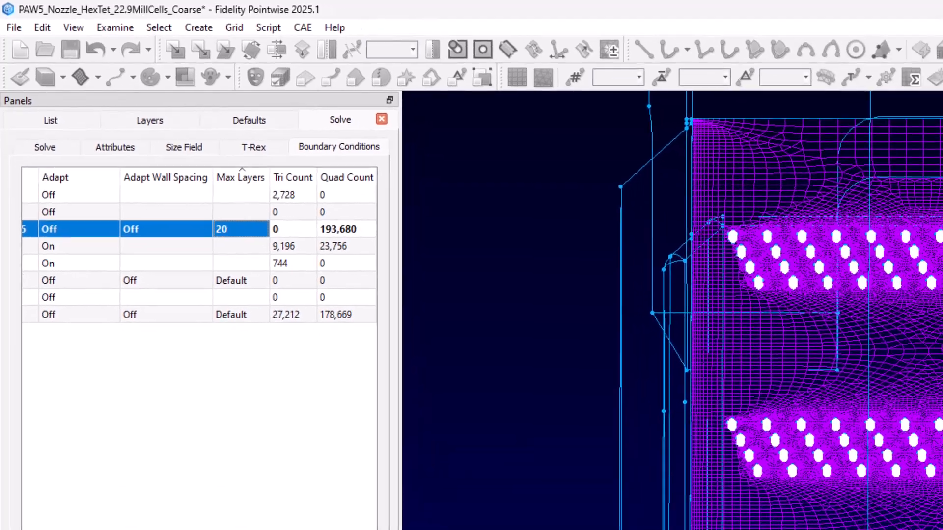
Reinitialize the block and examine its Volume Ratio on the Y cut through the hole in saved view 3.
click(45, 148)
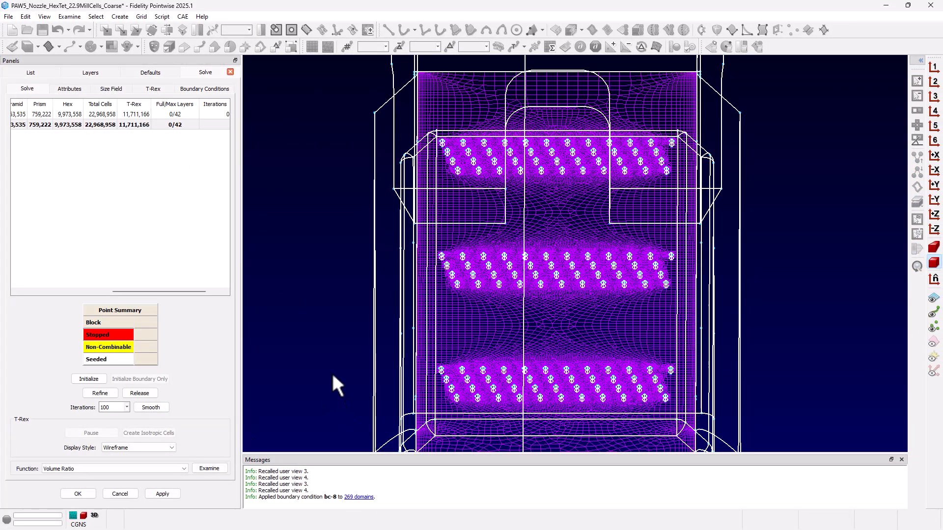
click(91, 379)
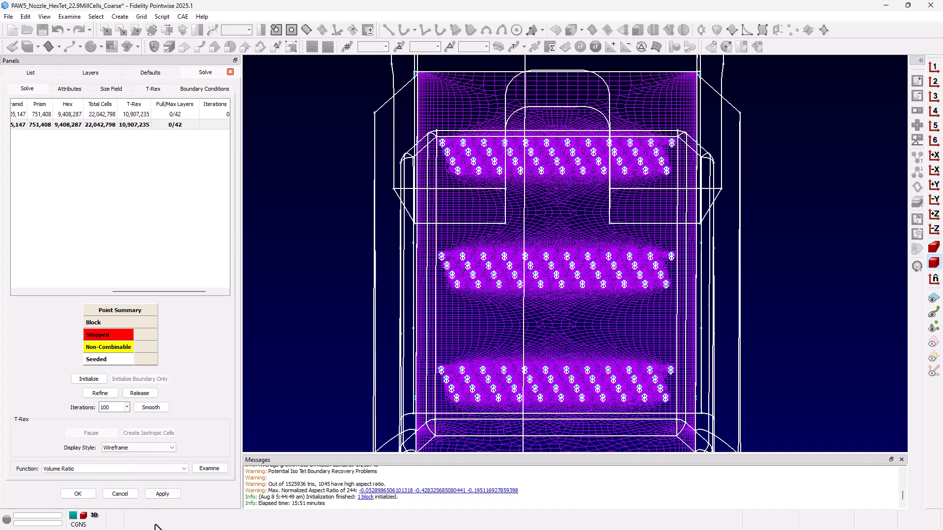
click(207, 471)
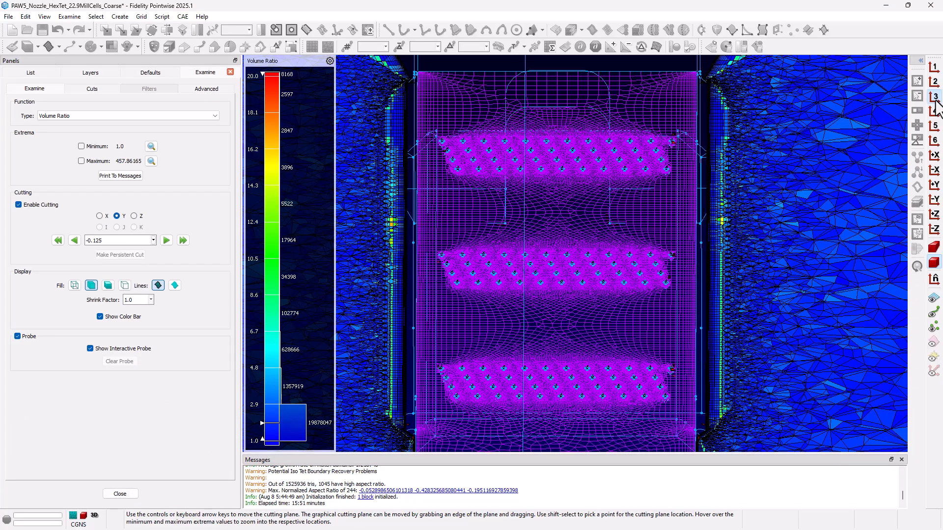
click(933, 96)
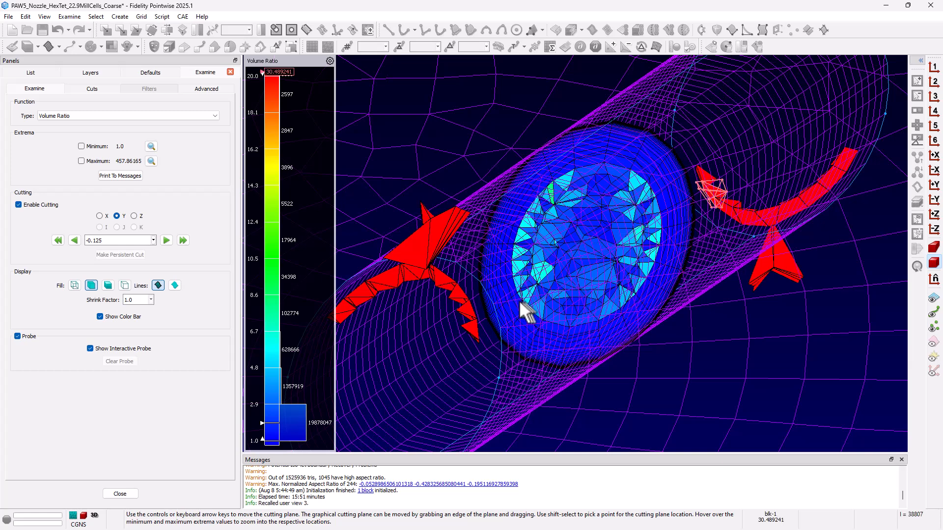